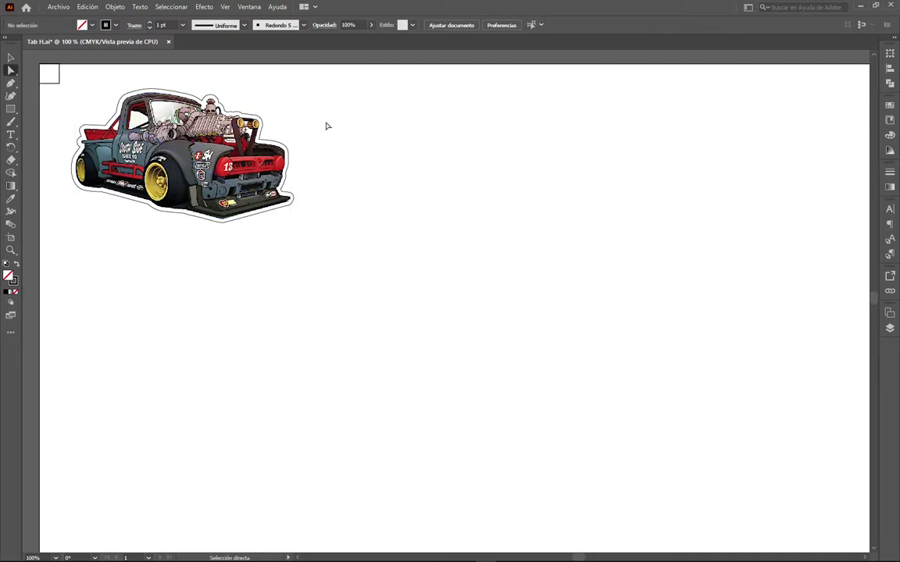
Step: Open the Layers (Capas) panel from the right dock to list the Troquel and Imagenes layers
click(890, 328)
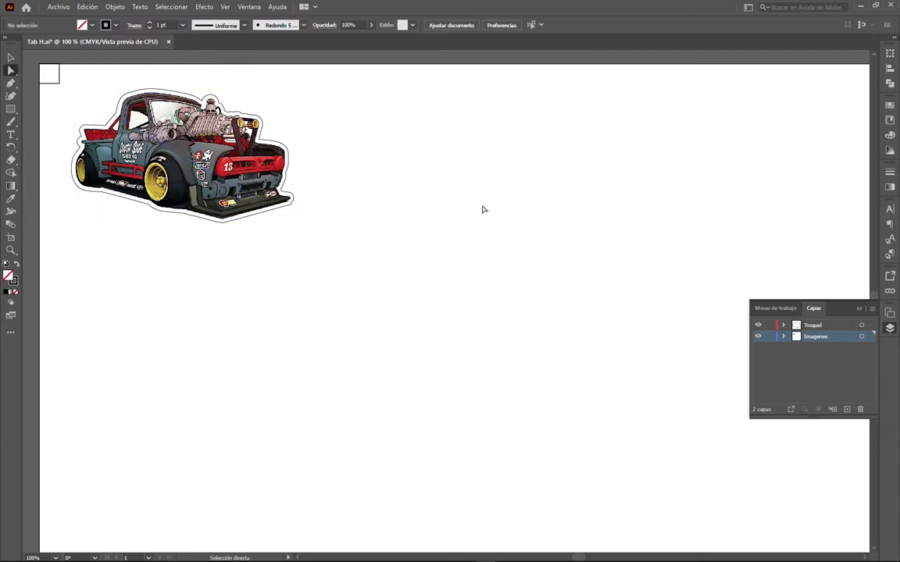
Step: Drag TabHor.svg-g29 from the Vehiculos folder onto the artboard and move it toward the page centre
key(alt+Tab)
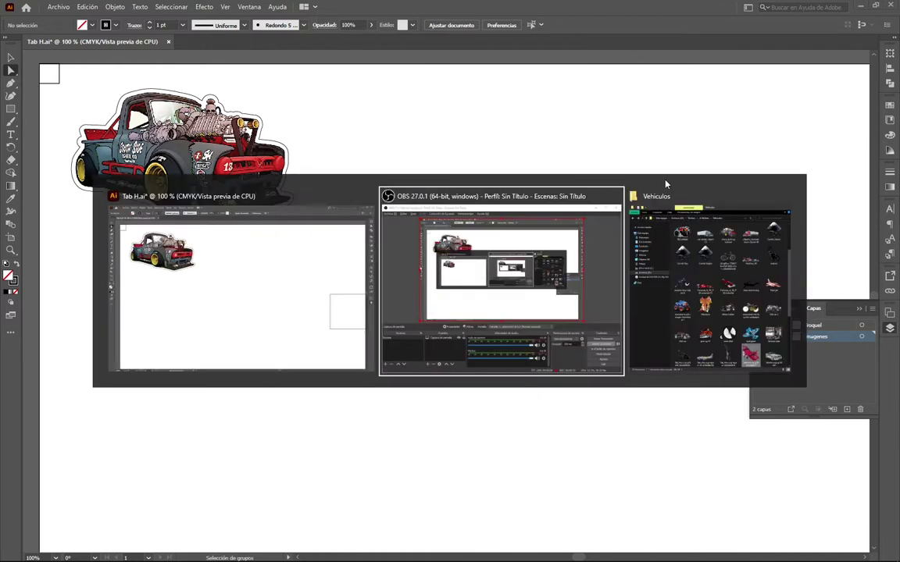
key(alt+Tab)
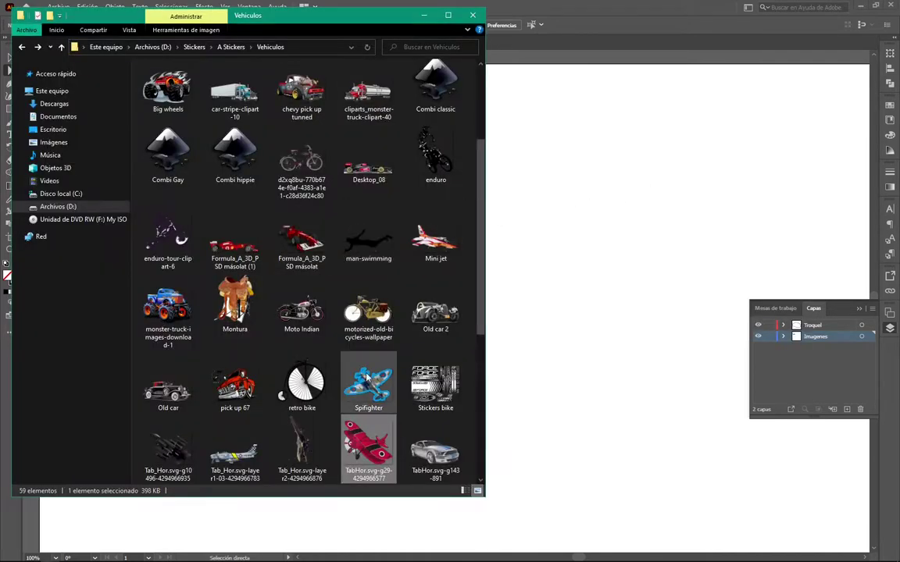
drag(367, 447, 573, 284)
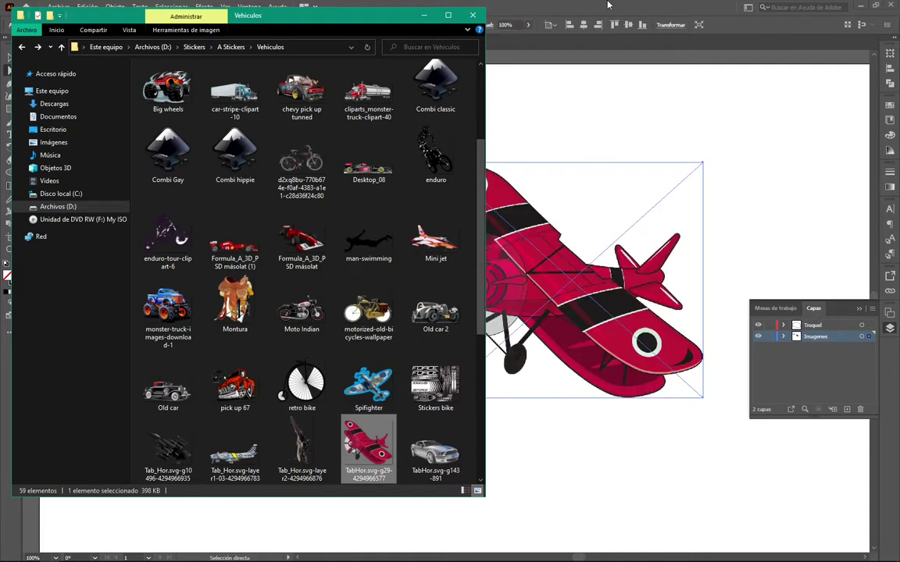
click(547, 4)
drag(544, 238, 448, 258)
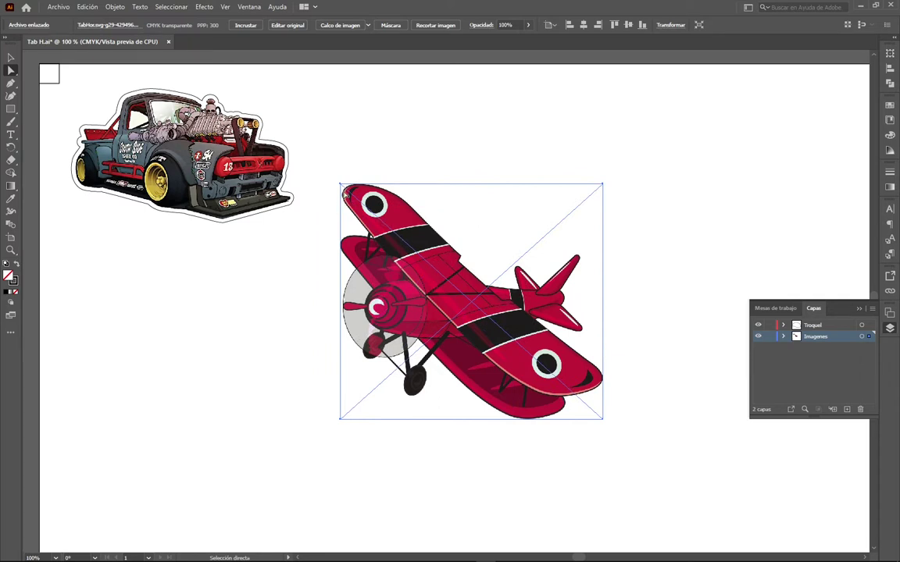
Step: Shrink the biplane from its top-left corner and move it up beside the truck sticker
key(ctrl+shift+a)
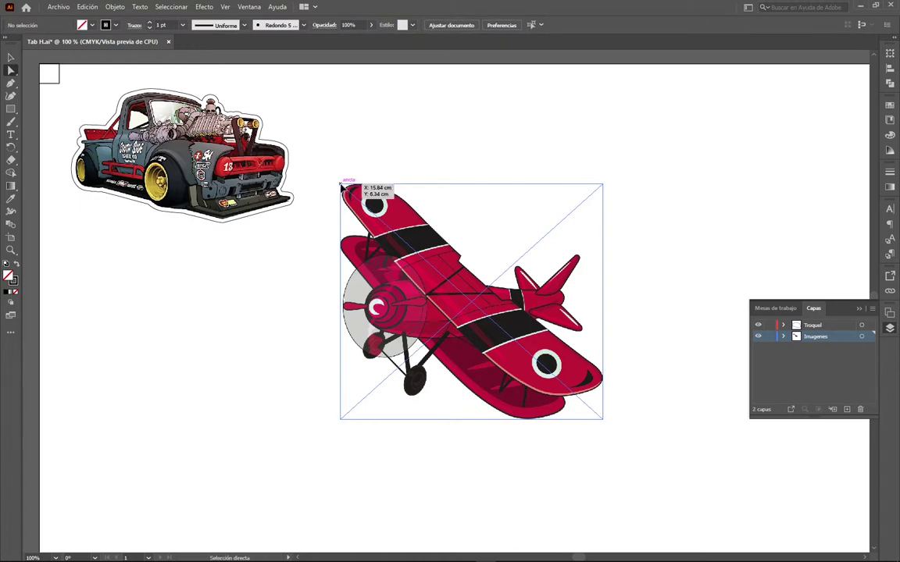
drag(341, 185, 330, 165)
click(11, 58)
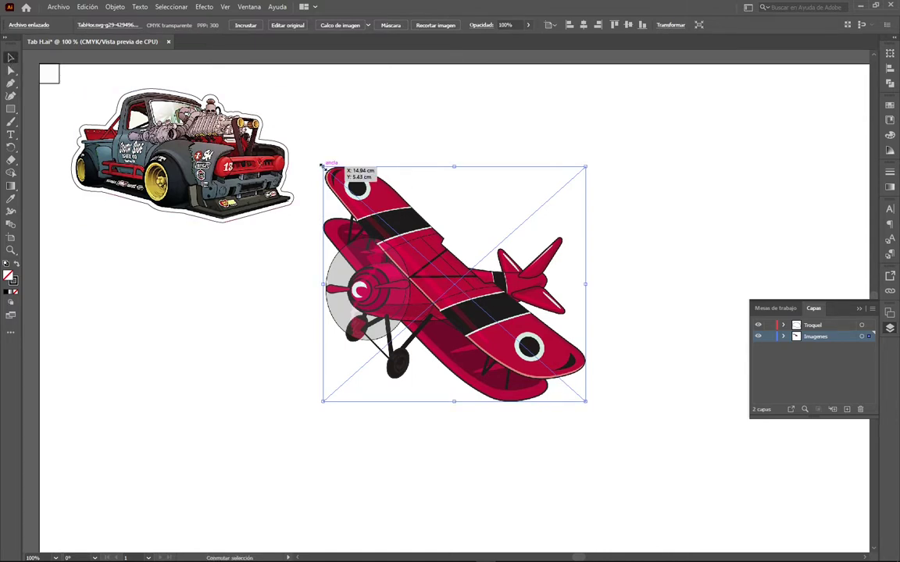
drag(323, 166, 382, 221)
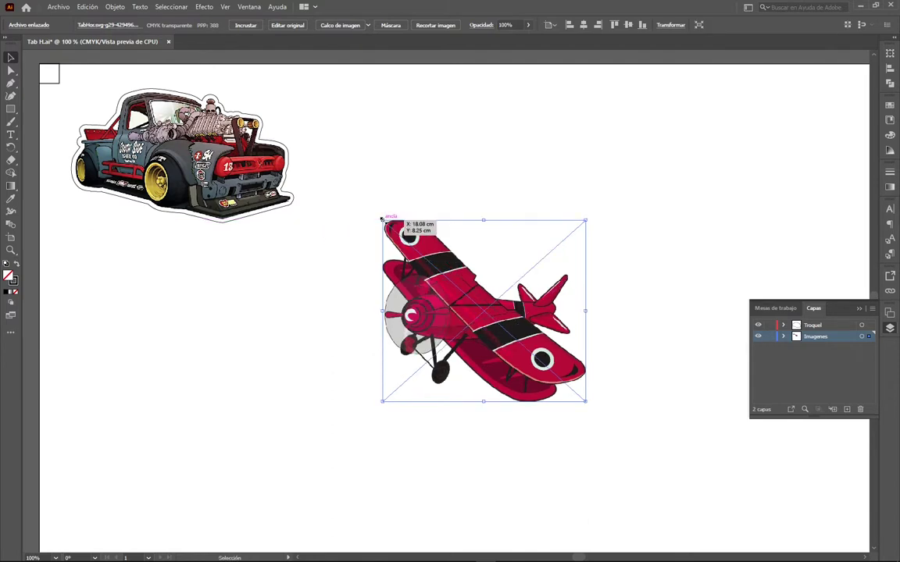
drag(453, 290, 436, 207)
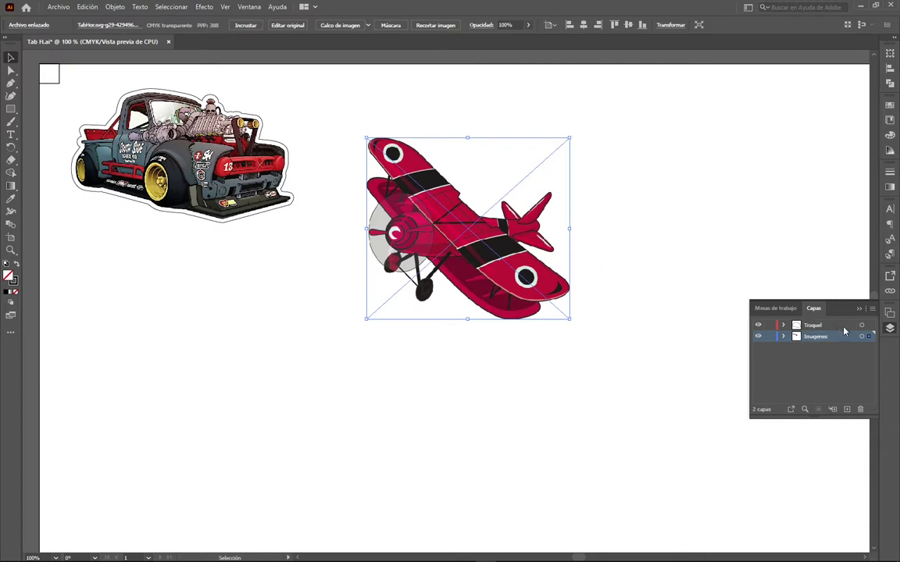
Step: Duplicate the biplane's image sublayer inside Imagenes, then lock and hide the lower backup copy
click(783, 336)
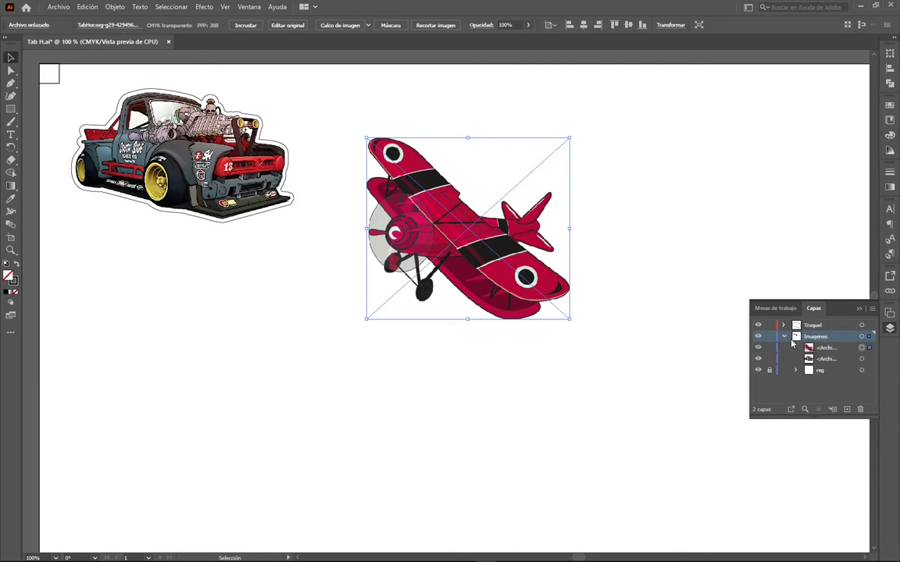
click(835, 349)
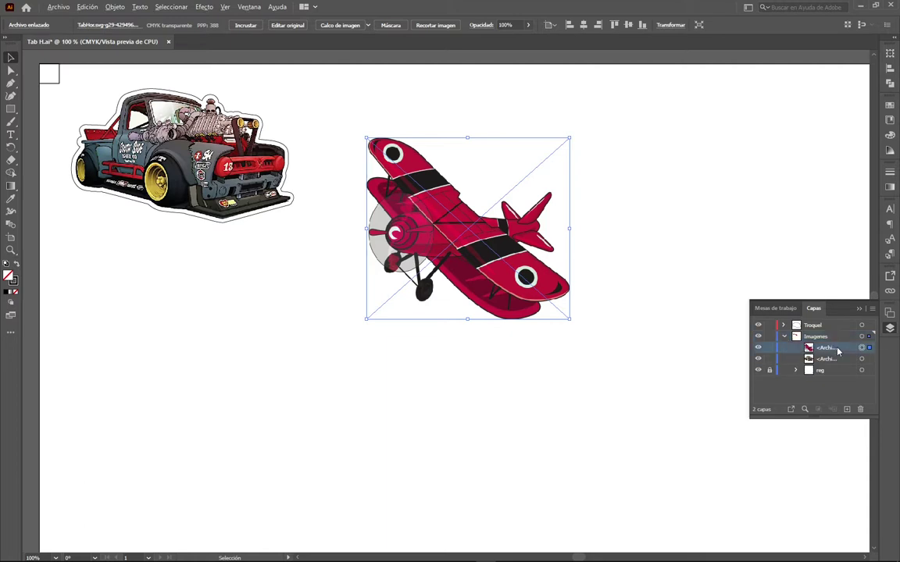
mouse_move(838, 352)
mouse_down()
mouse_move(830, 344)
mouse_move(835, 352)
mouse_up()
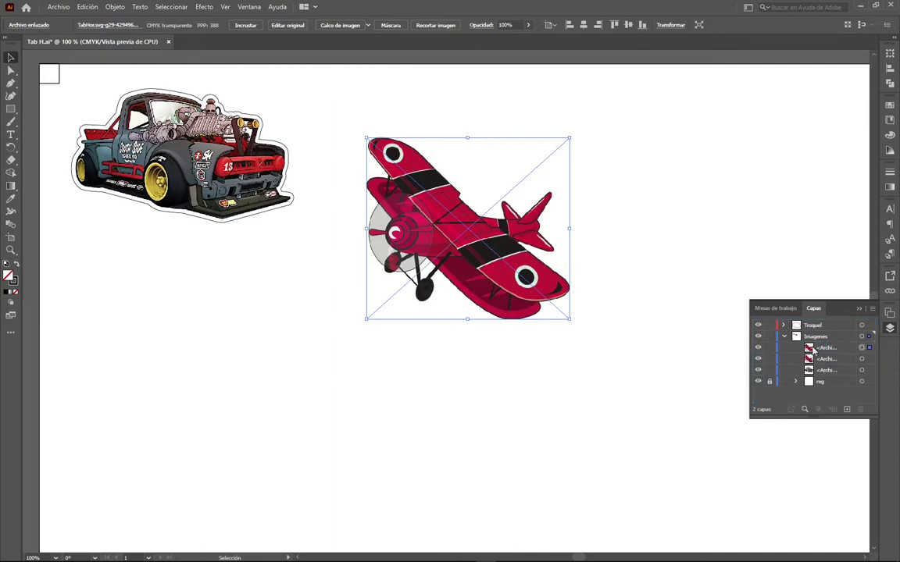
click(769, 359)
click(759, 359)
click(842, 349)
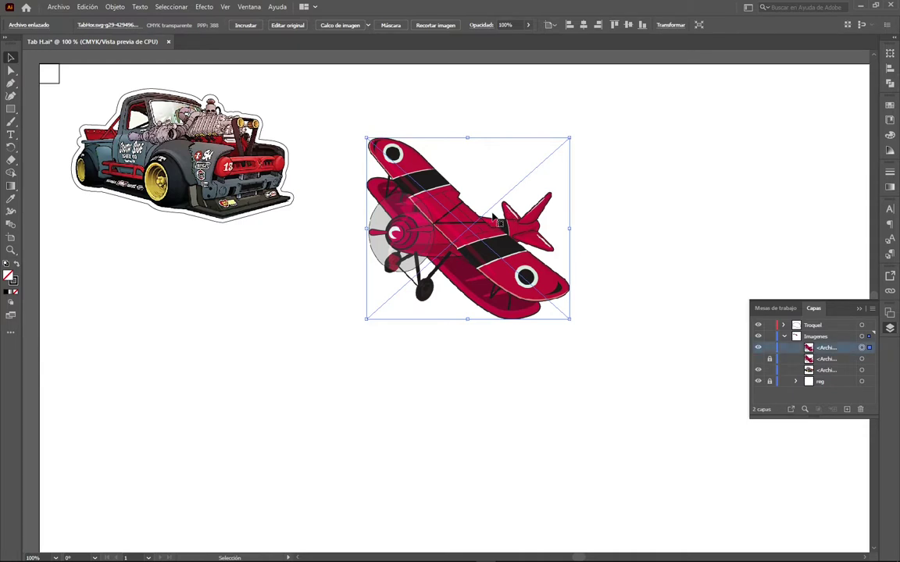
Step: Image-trace the visible biplane with the 16 colores preset and expand it into vector paths
click(367, 26)
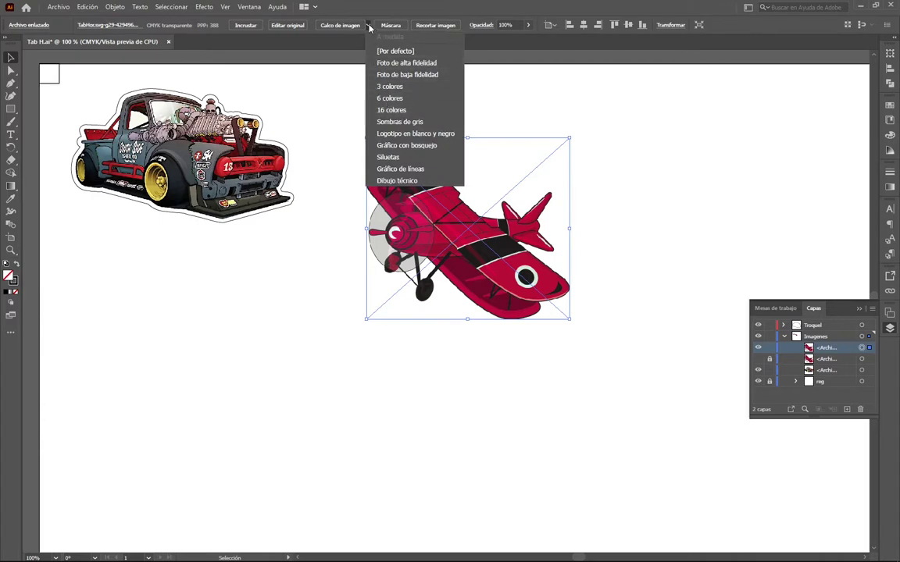
click(394, 110)
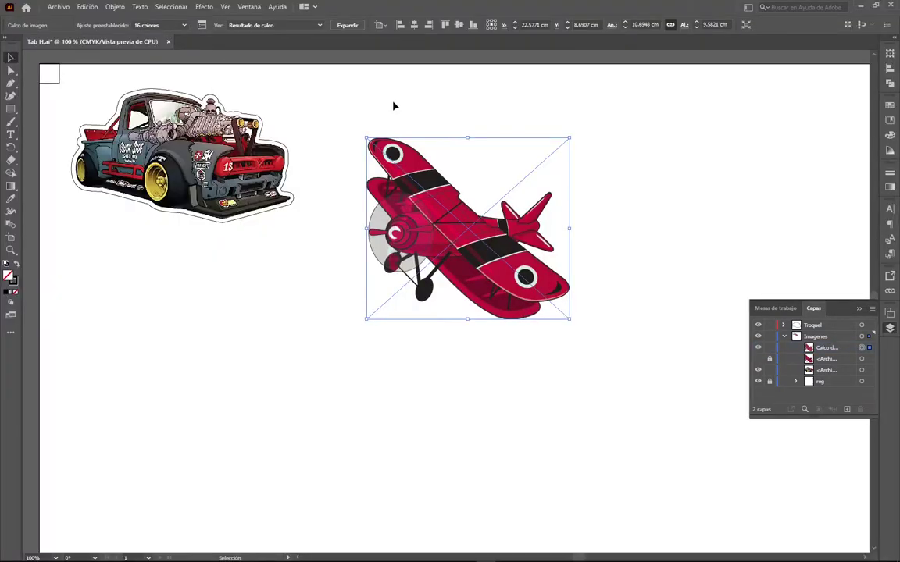
click(347, 25)
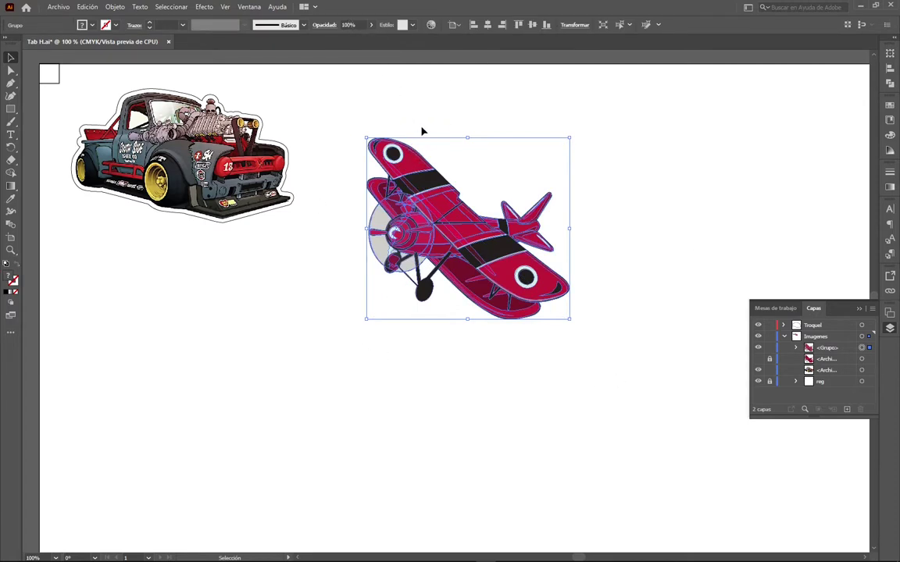
Step: Ungroup the traced biplane, delete its white background shape, and marquee-select all remaining pieces
key(ctrl)
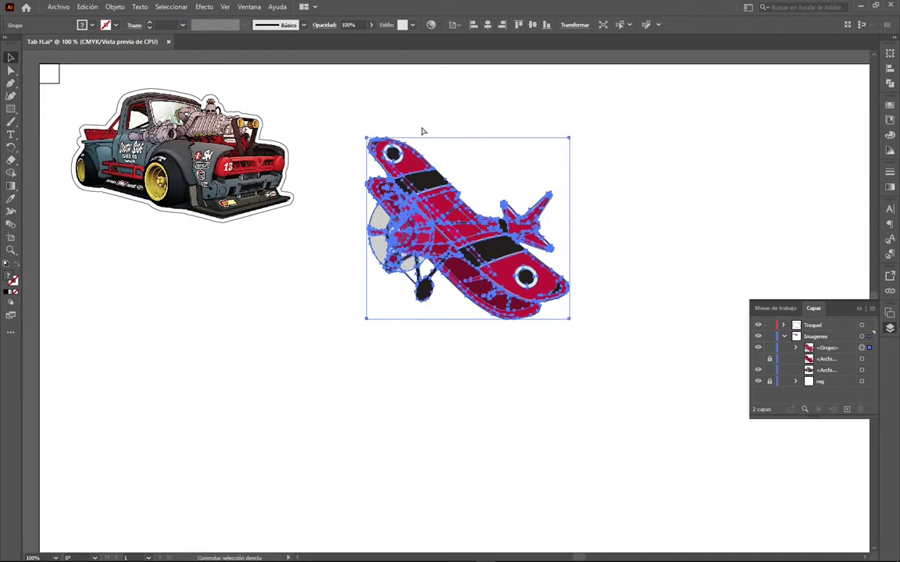
key(ctrl+shift+g)
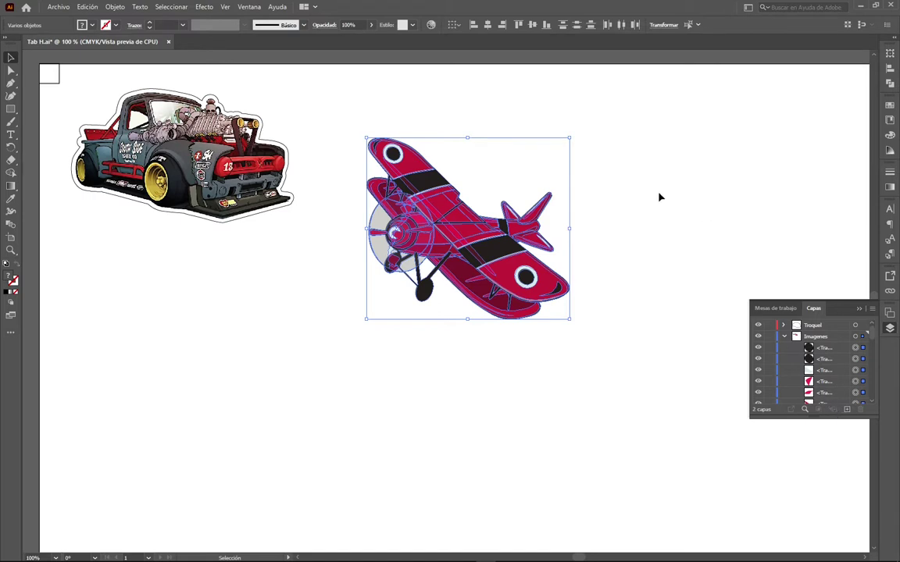
click(598, 157)
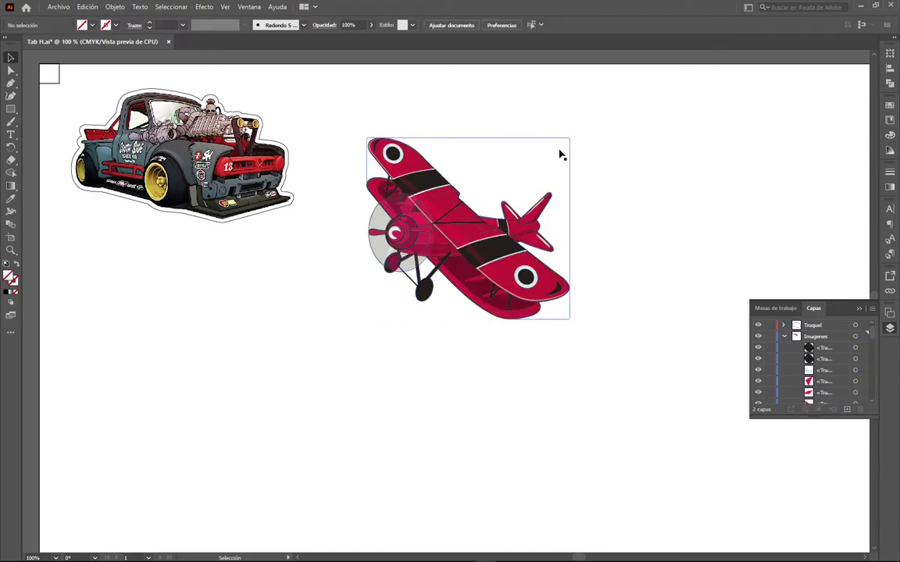
click(569, 150)
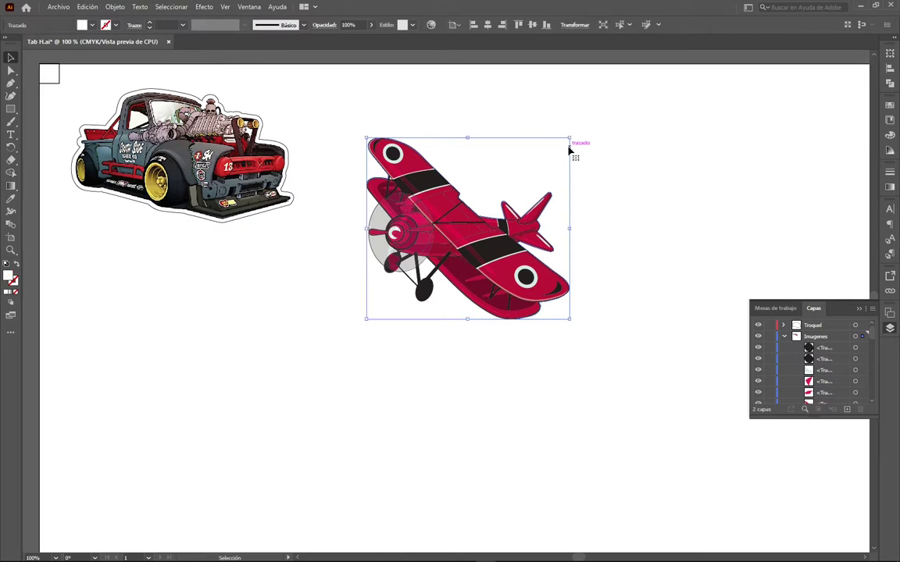
key(ctrl+shift+a)
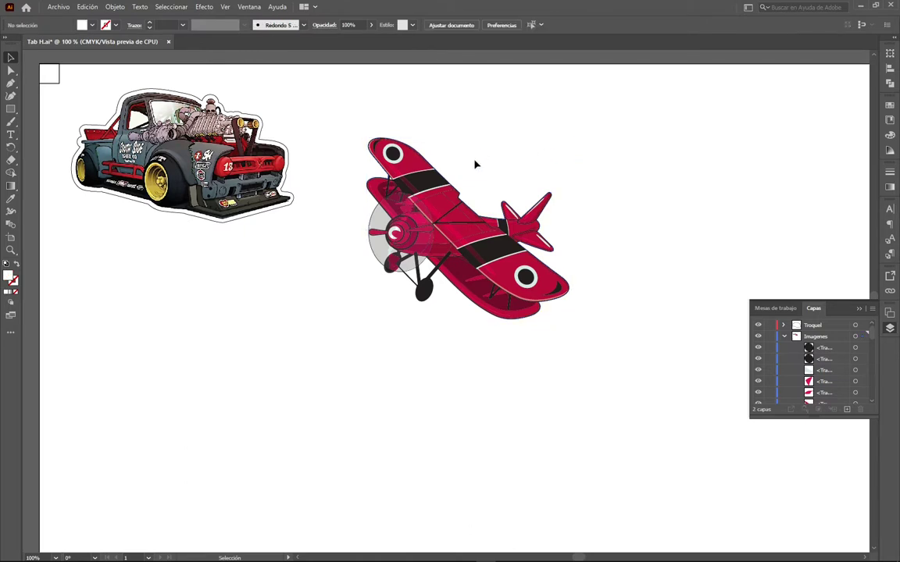
click(382, 313)
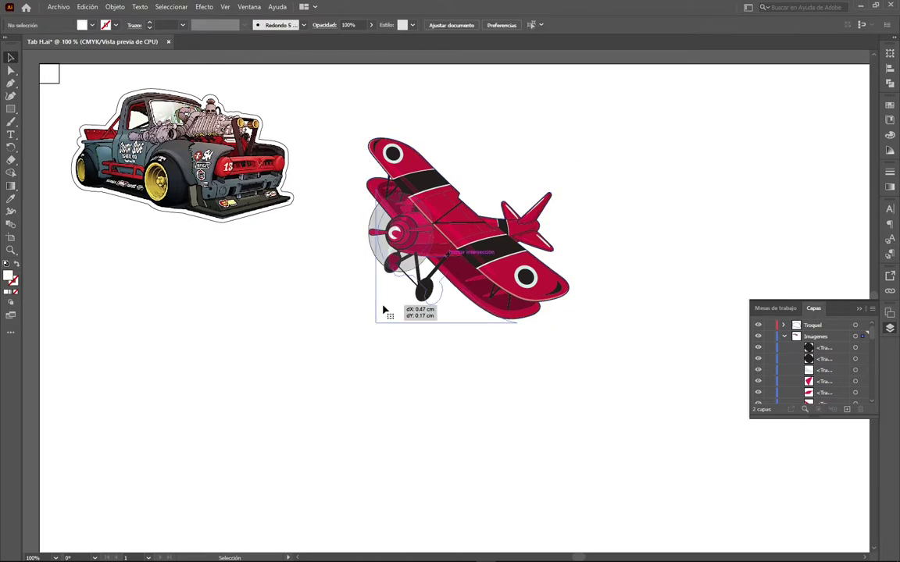
key(ctrl+shift+a)
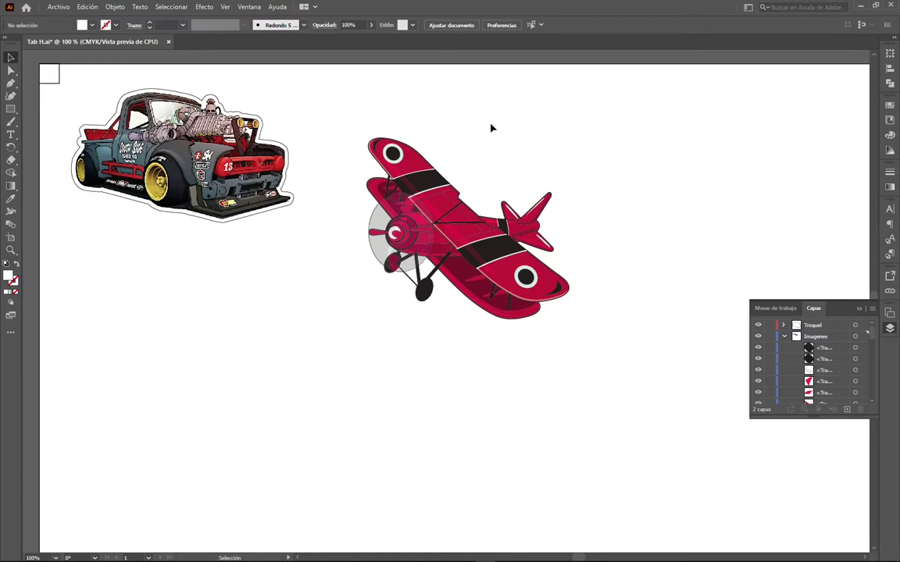
drag(333, 114, 590, 357)
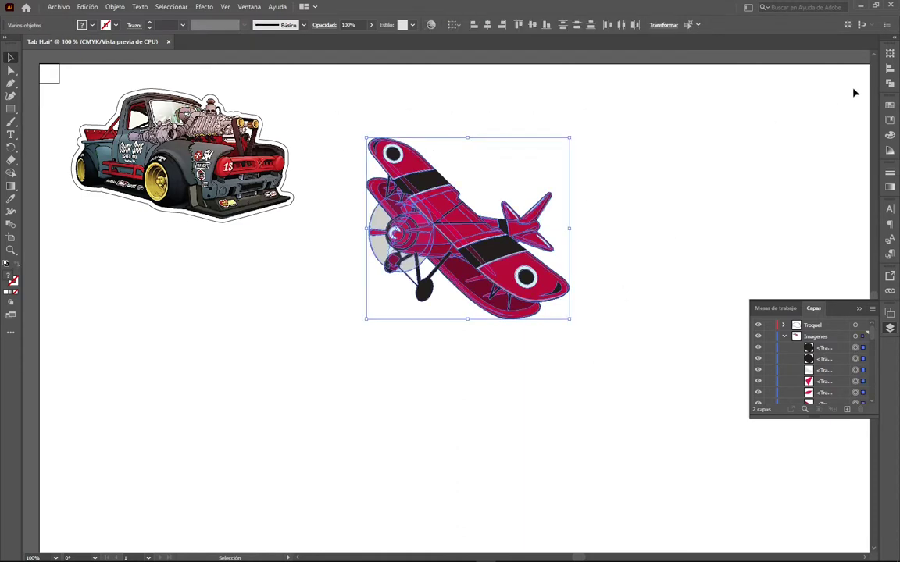
Step: Fill all biplane pieces with black and unite them with Pathfinder's Unificar
click(891, 107)
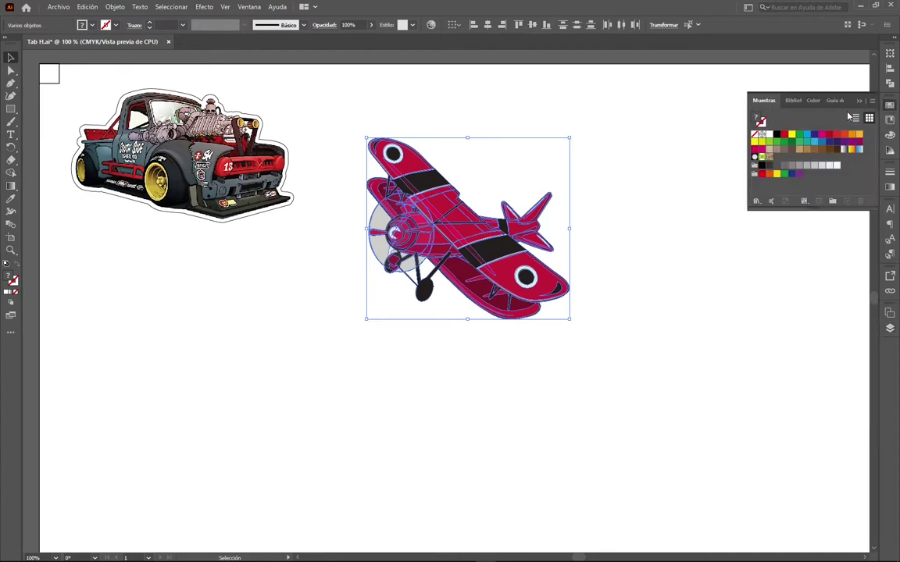
click(778, 137)
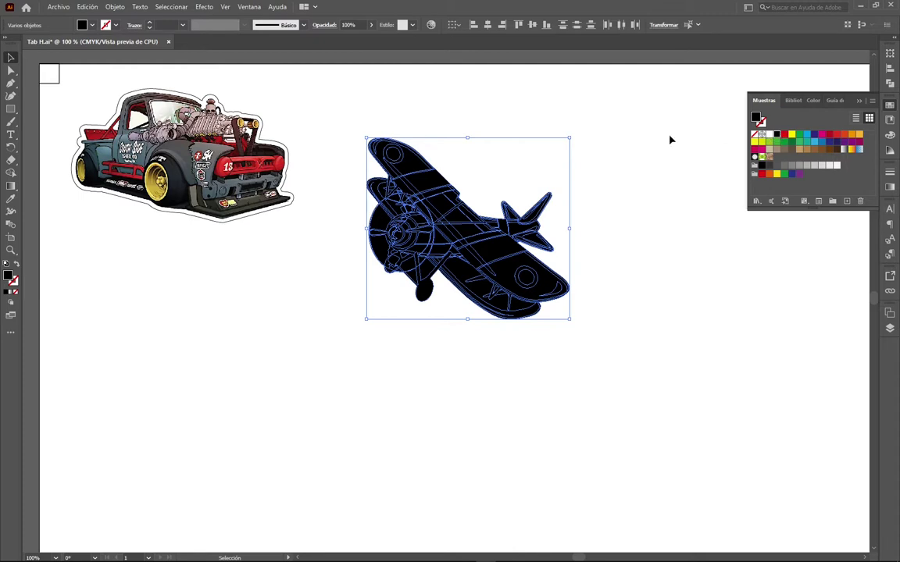
click(889, 84)
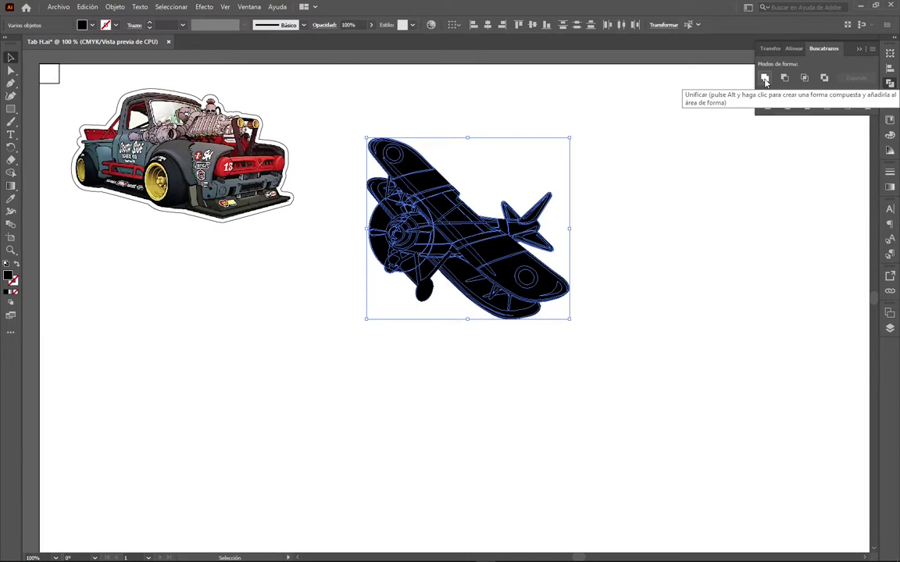
click(765, 78)
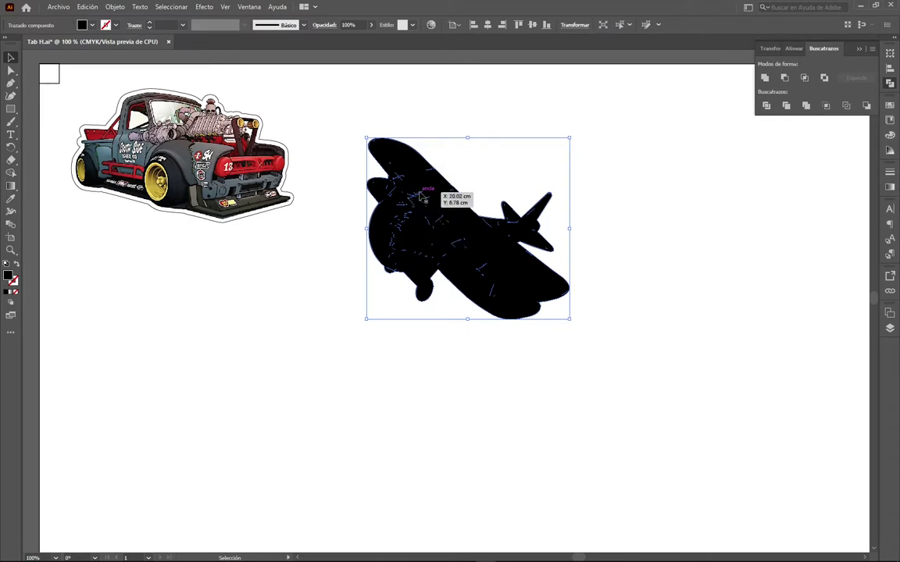
Step: Release the biplane's compound path (Objeto > Trazado compuesto > Soltar) and unite the pieces again with Unificar
click(114, 7)
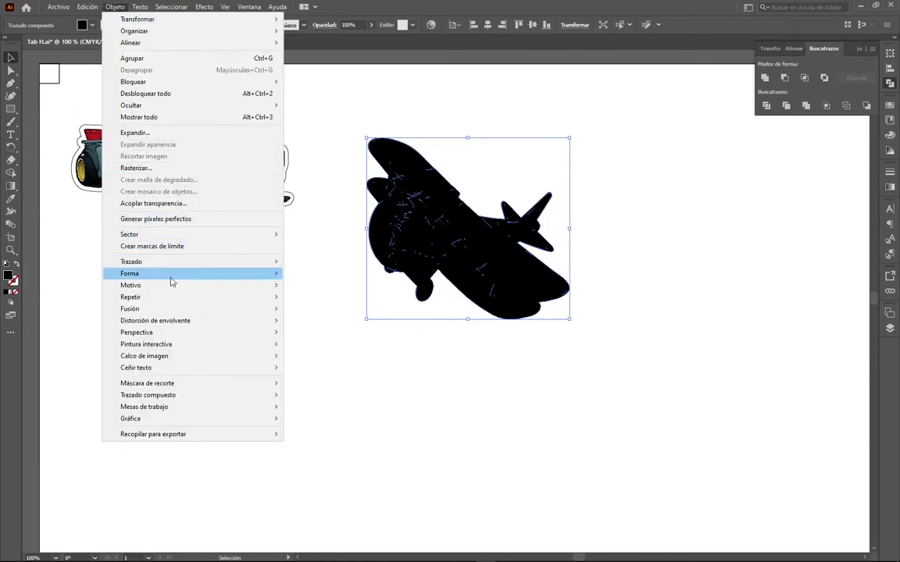
mouse_move(148, 395)
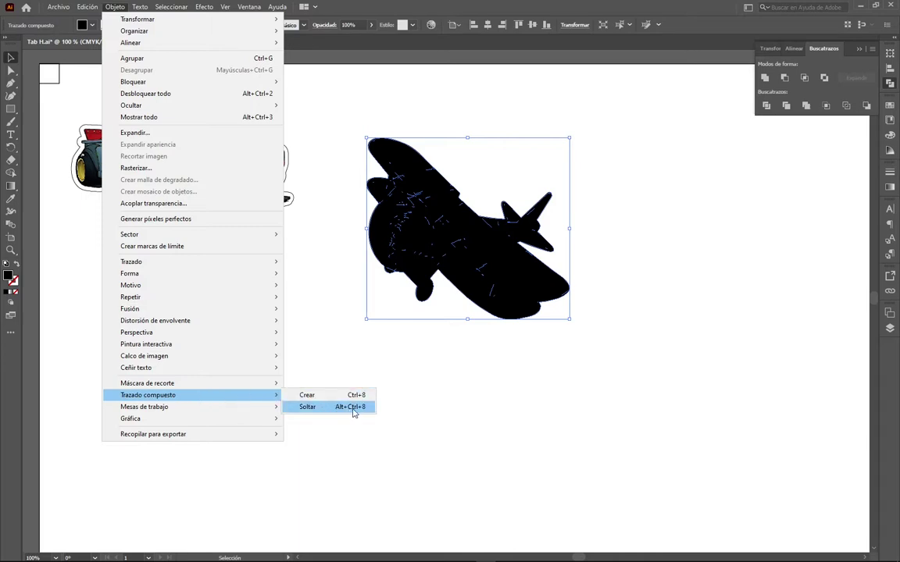
click(357, 409)
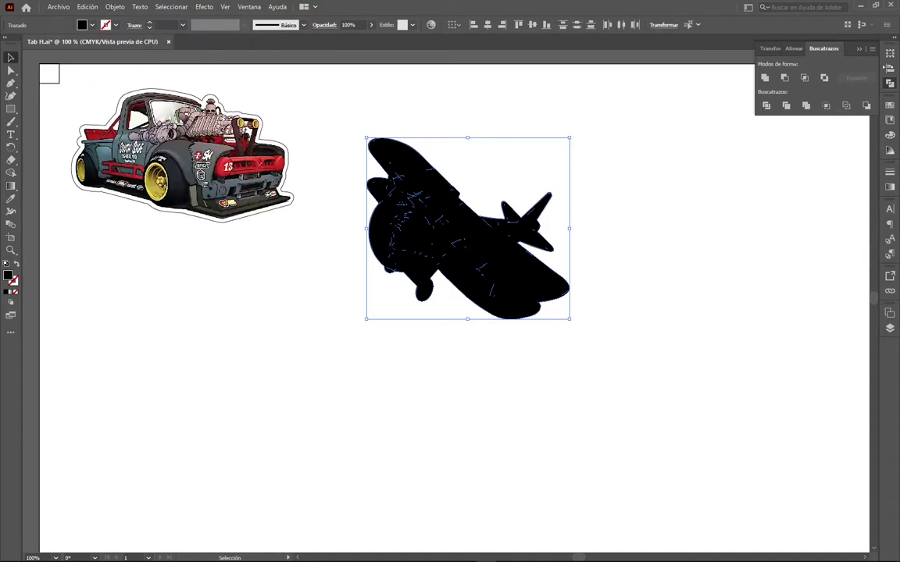
click(765, 78)
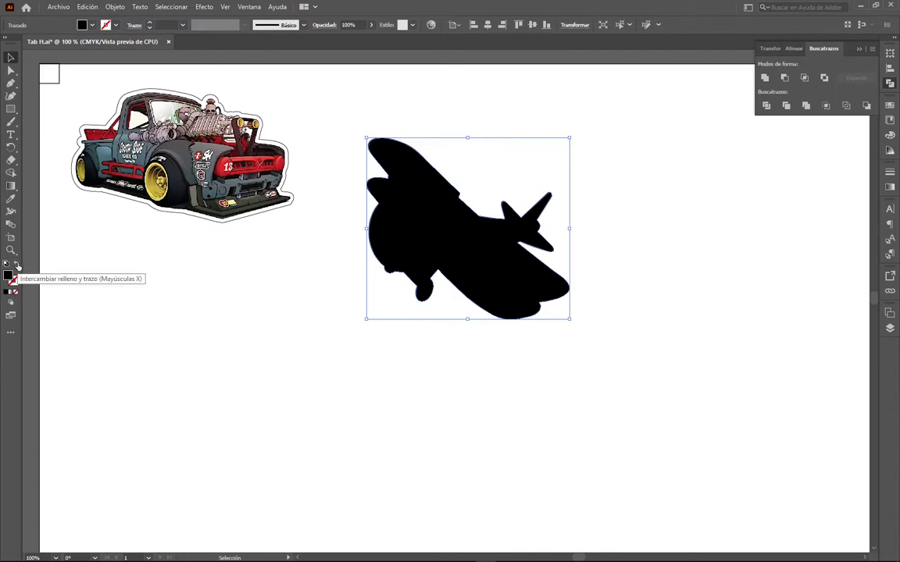
Step: Swap the plane's black fill to a stroke and add an Objeto > Trazado > Desplazamiento offset contour around it
click(17, 266)
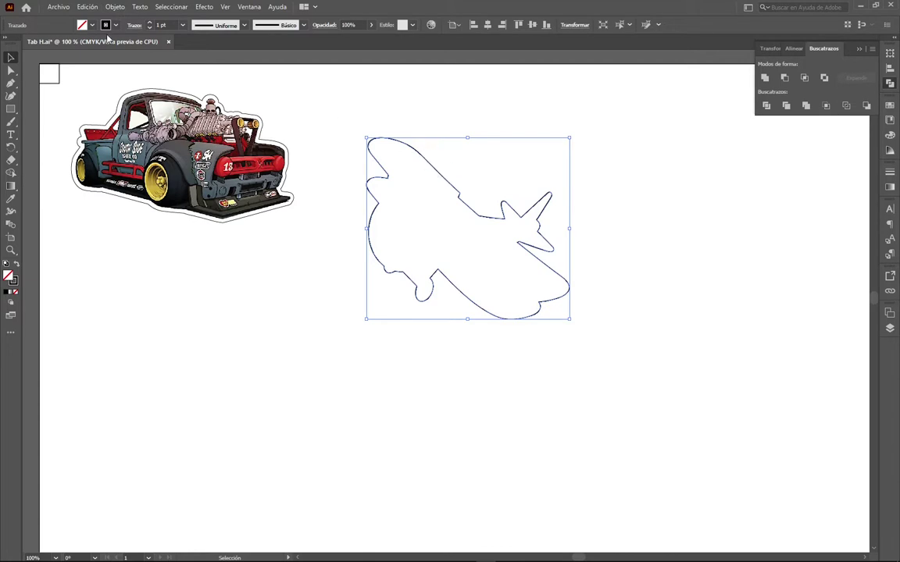
click(114, 7)
mouse_move(131, 262)
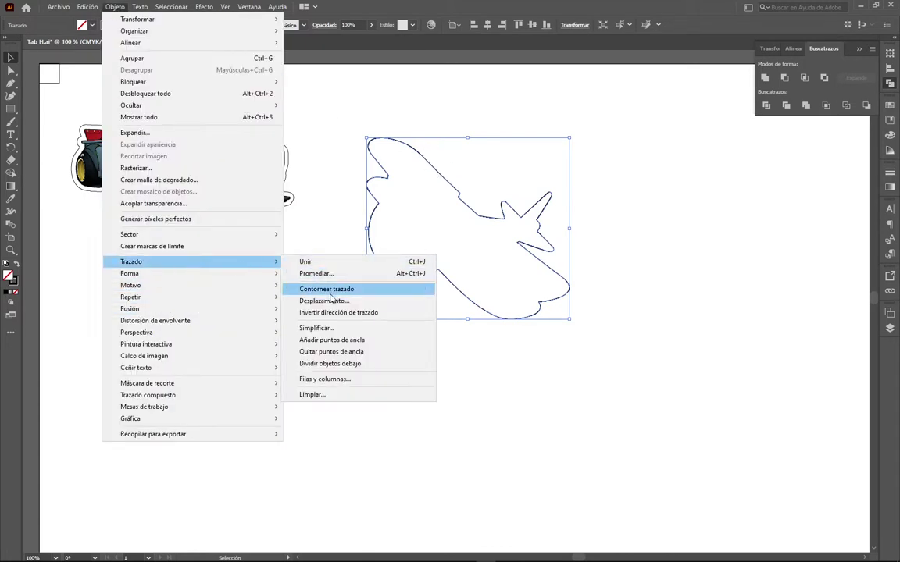
click(327, 301)
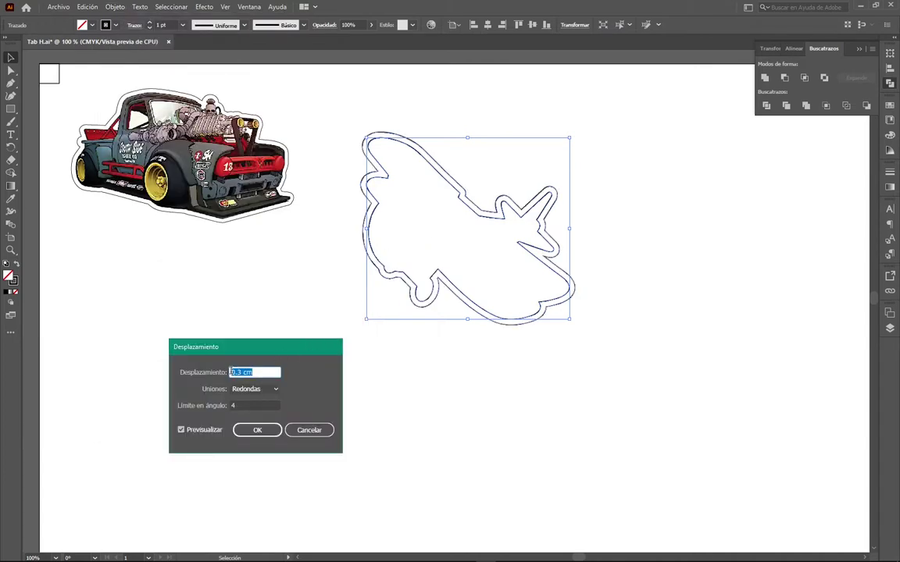
text(.4)
key(Return)
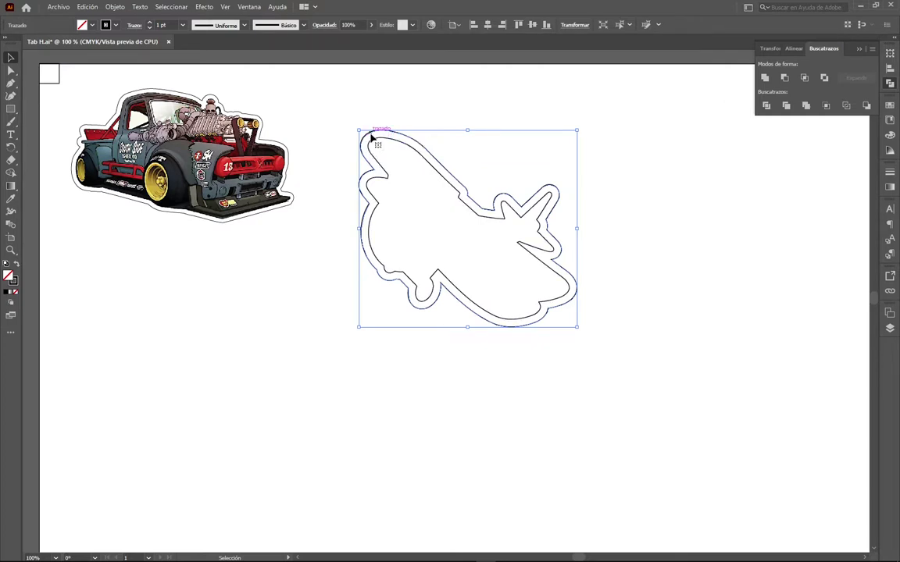
Step: Select the outer offset contour and simplify it to 26 anchor points with Simplificar
drag(390, 134, 408, 148)
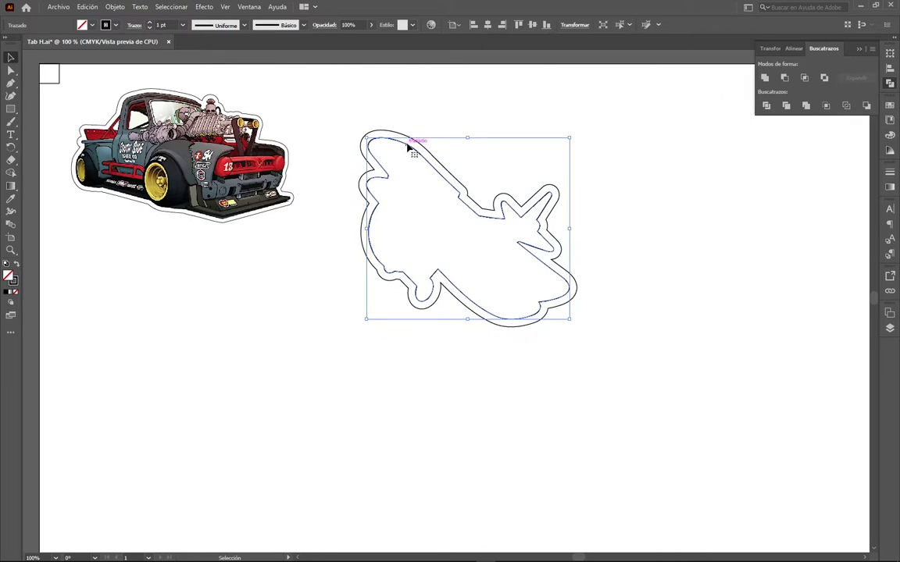
click(435, 139)
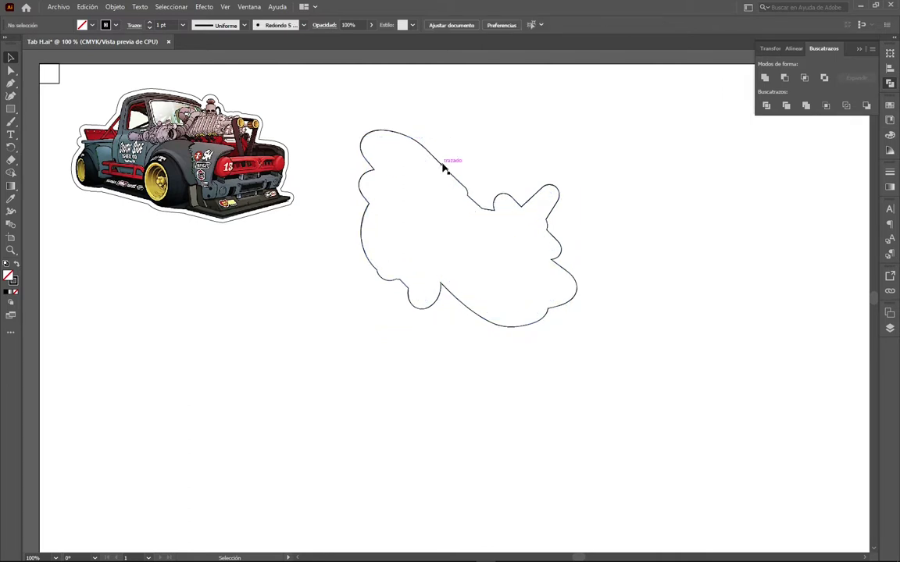
click(444, 167)
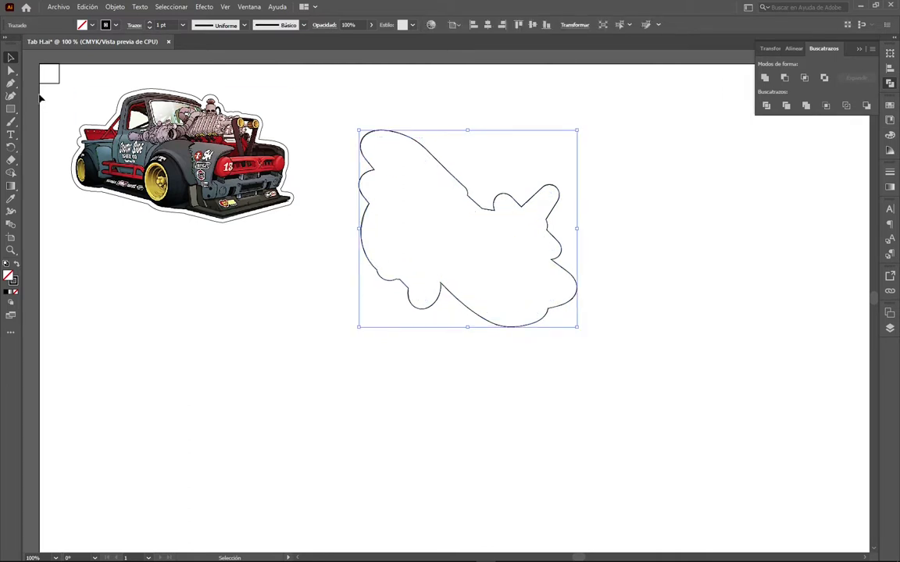
key(a)
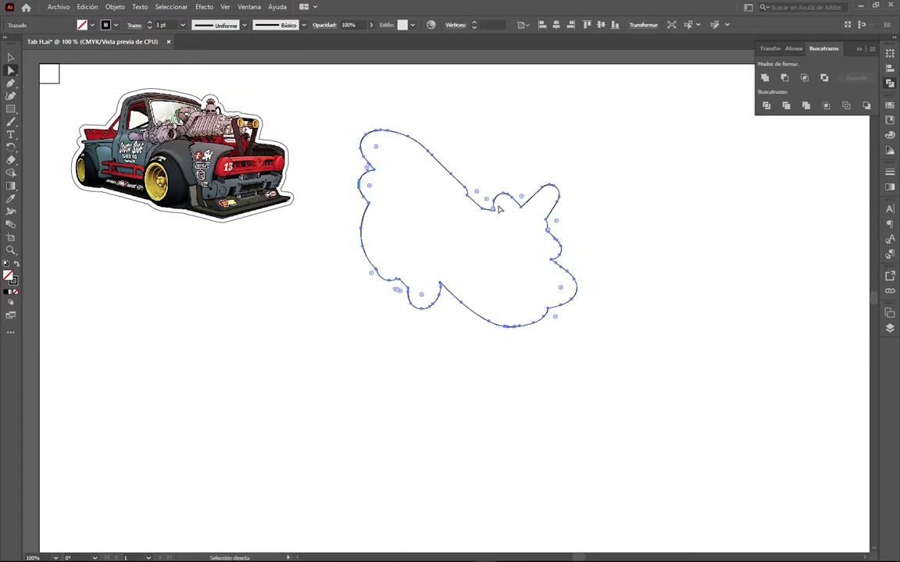
click(492, 209)
right_click(366, 215)
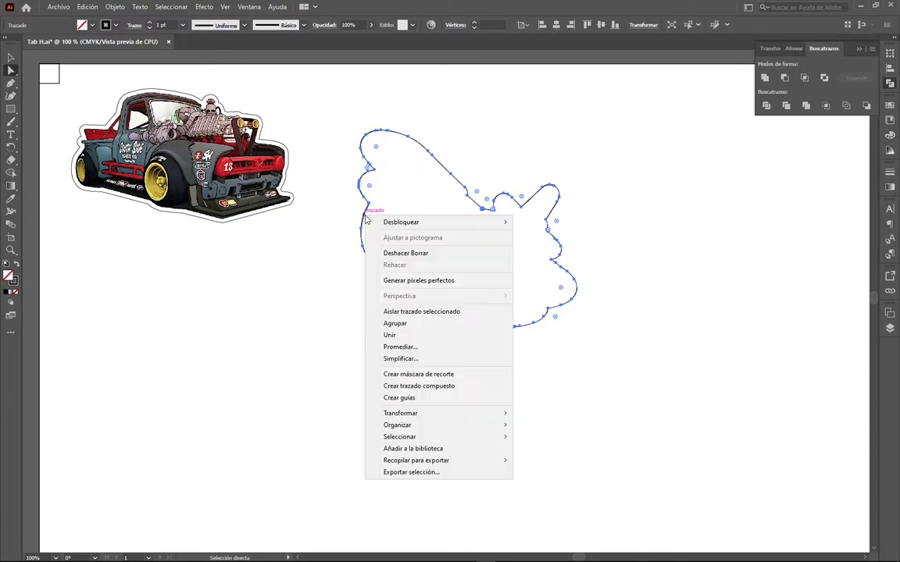
click(405, 360)
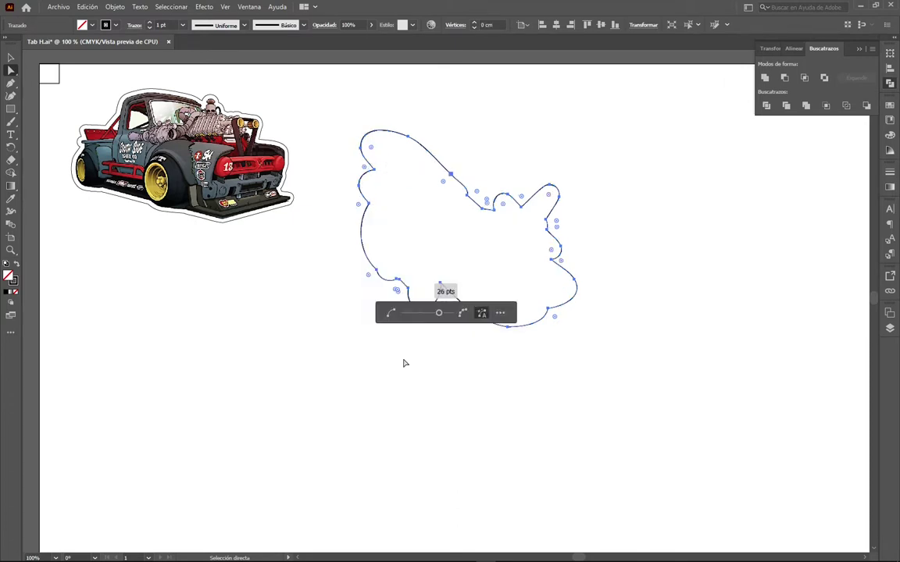
click(305, 292)
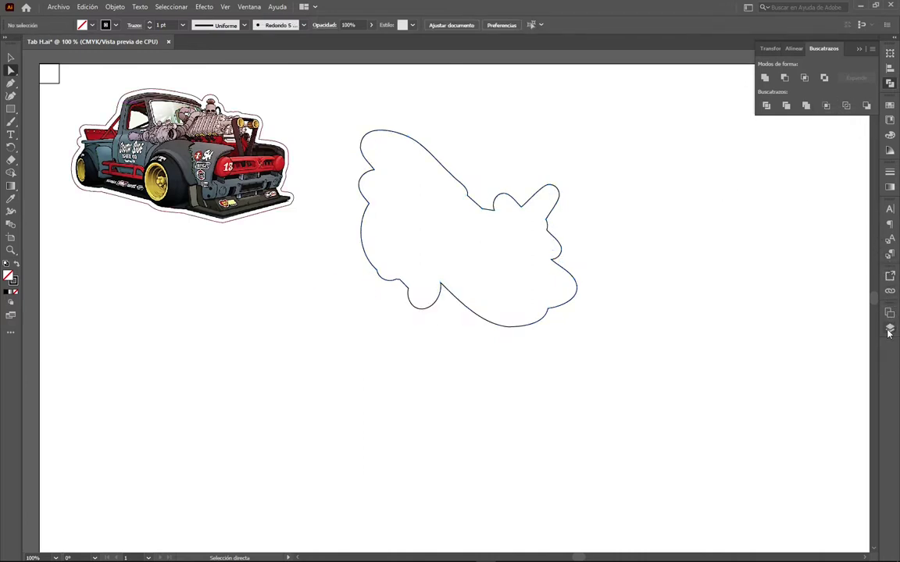
key(F7)
Step: Reveal the biplane image inside its contour and move the plane sticker up beside the truck
click(759, 359)
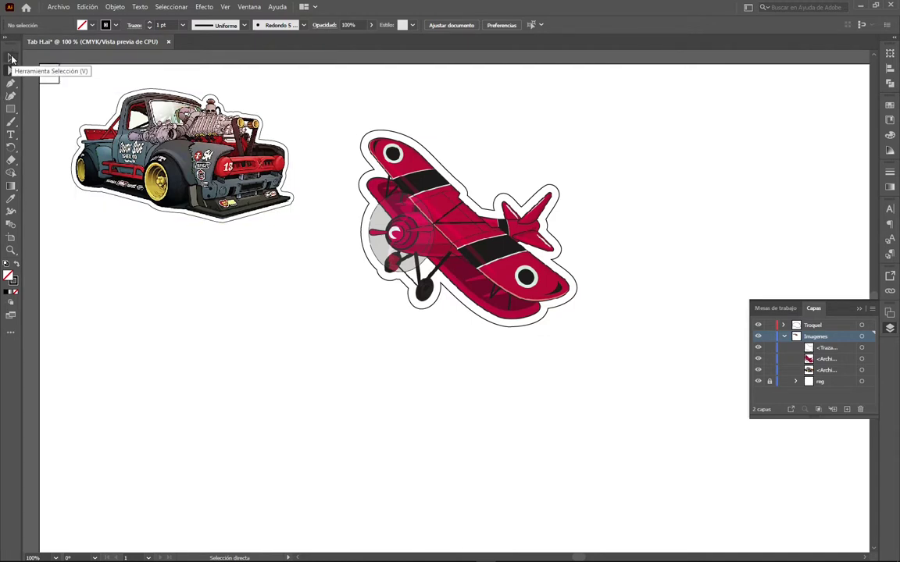
click(11, 57)
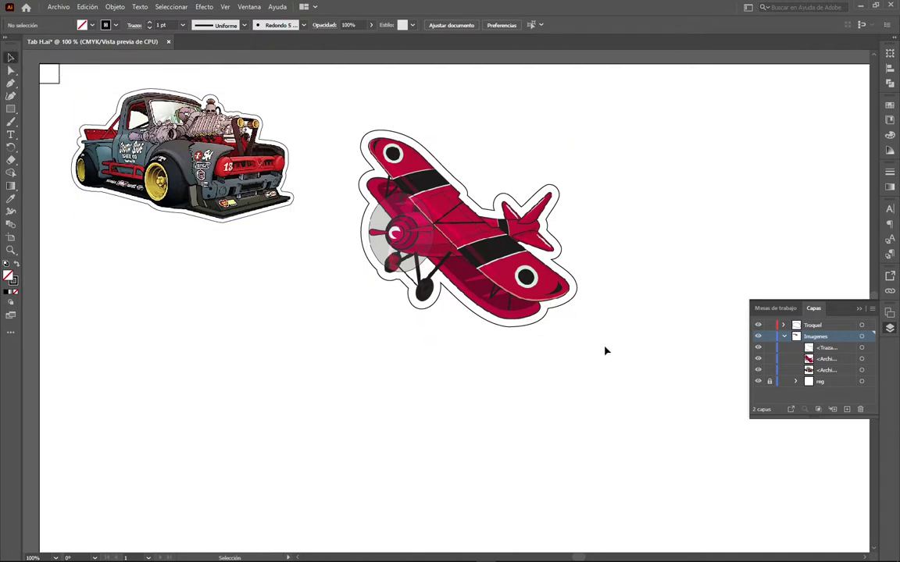
drag(609, 355, 305, 103)
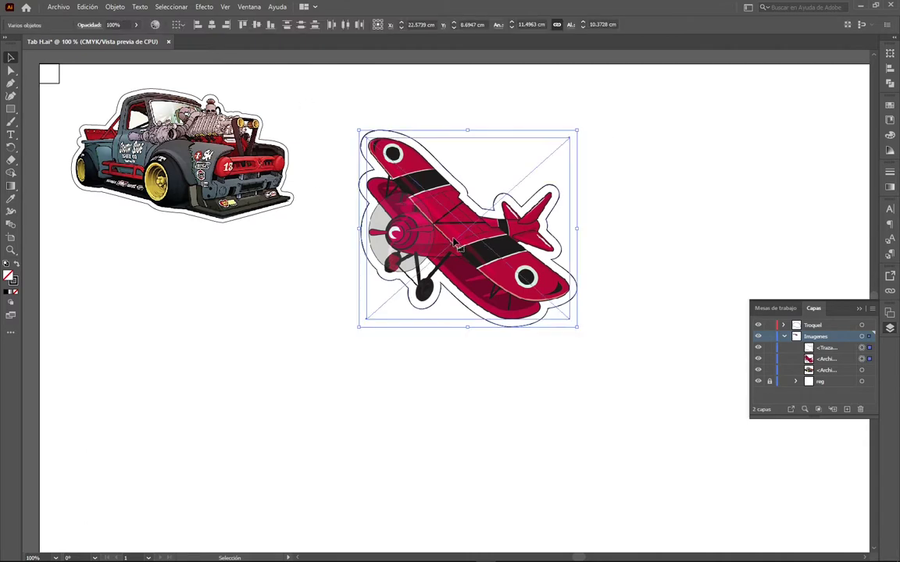
drag(446, 242, 377, 185)
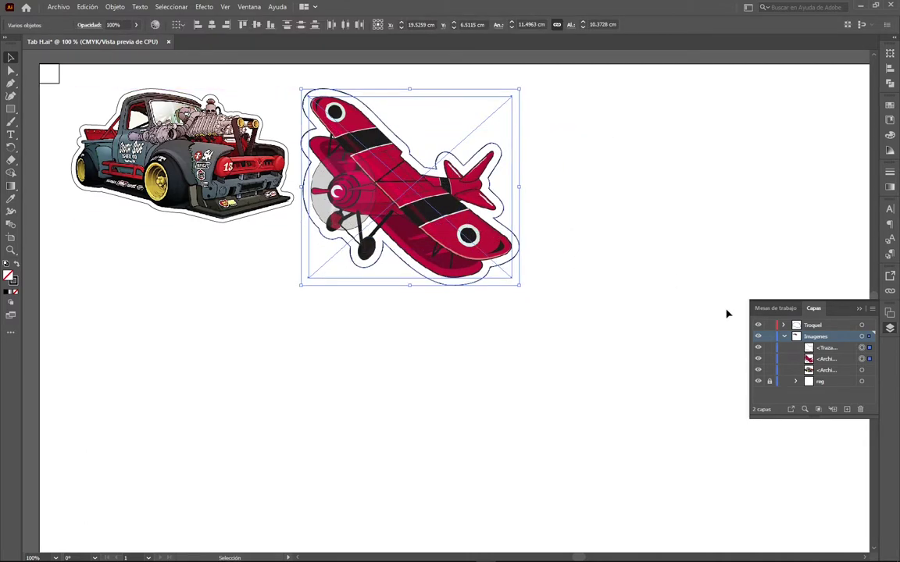
click(524, 246)
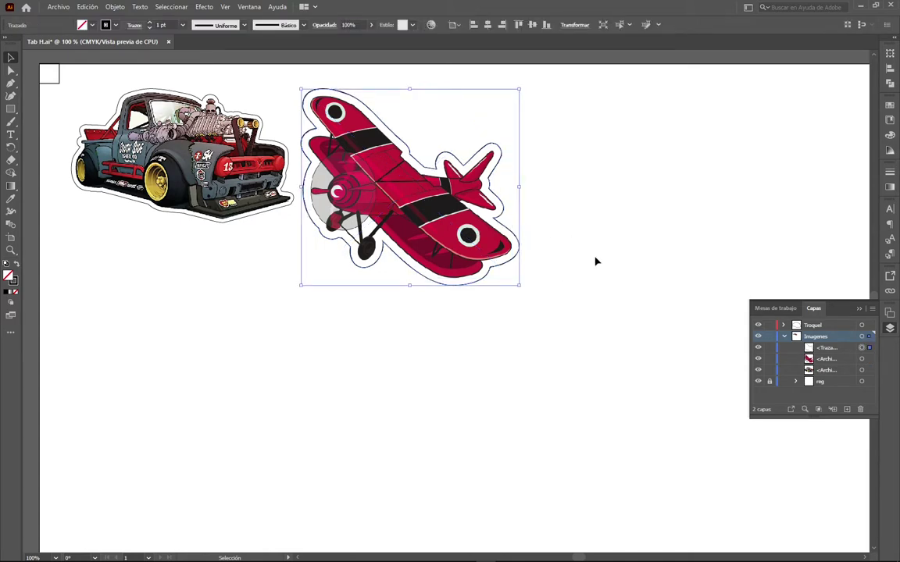
Step: Move the biplane's <Trazado> contour into the Troquel layer, then hide Troquel
click(831, 350)
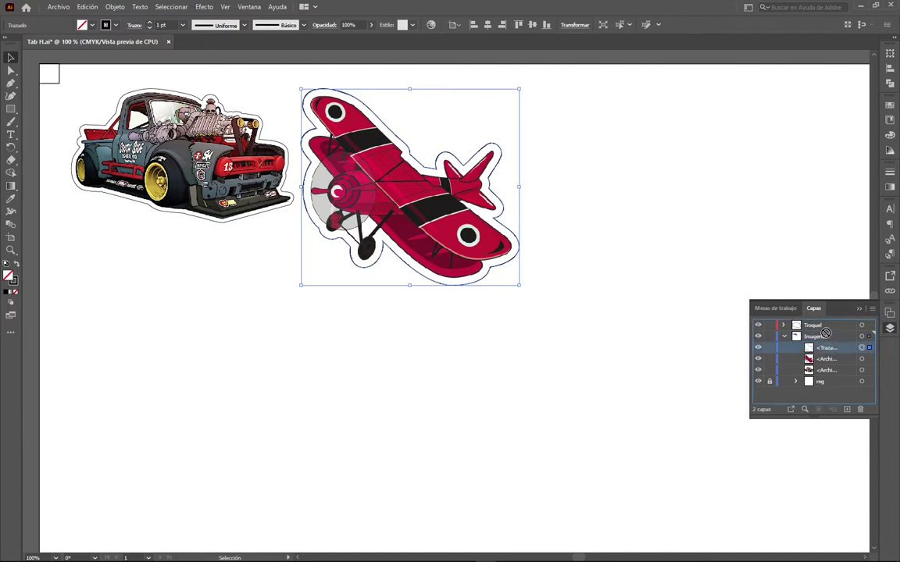
click(824, 325)
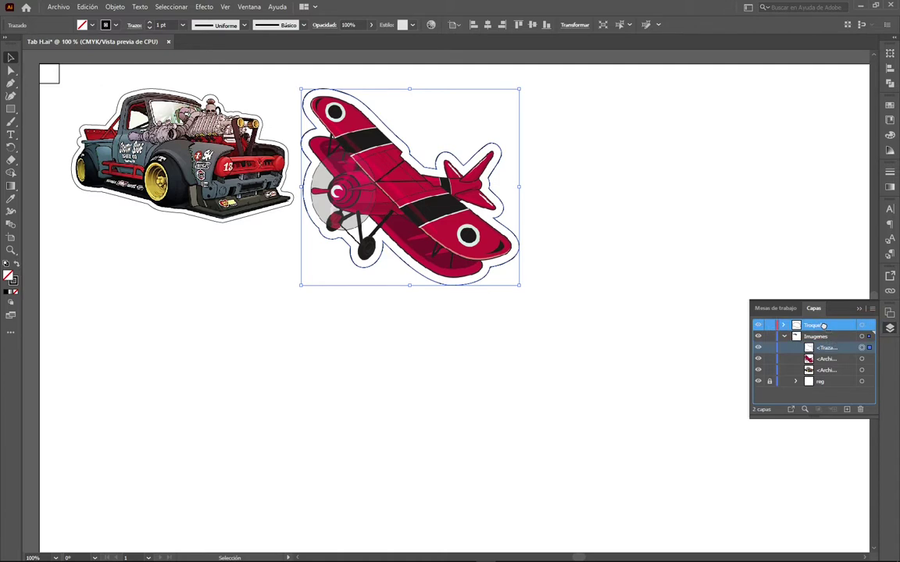
drag(823, 326, 825, 330)
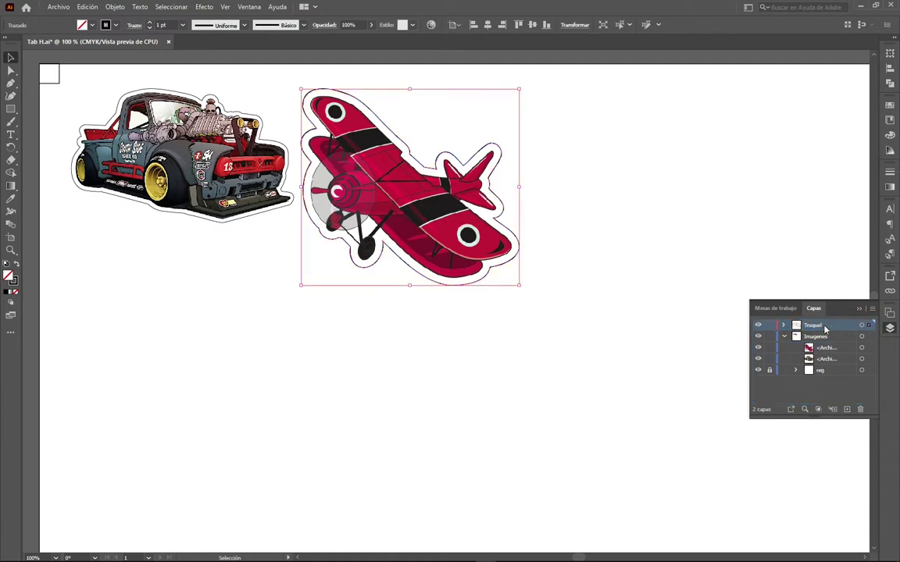
click(758, 326)
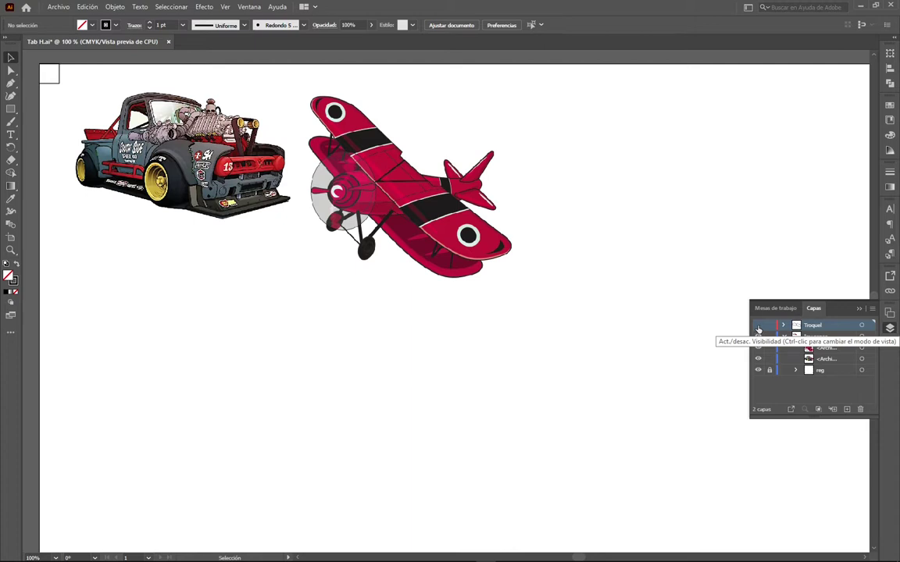
Step: Make Troquel visible again, briefly hide Imagenes to check the outlines, then show it
click(757, 326)
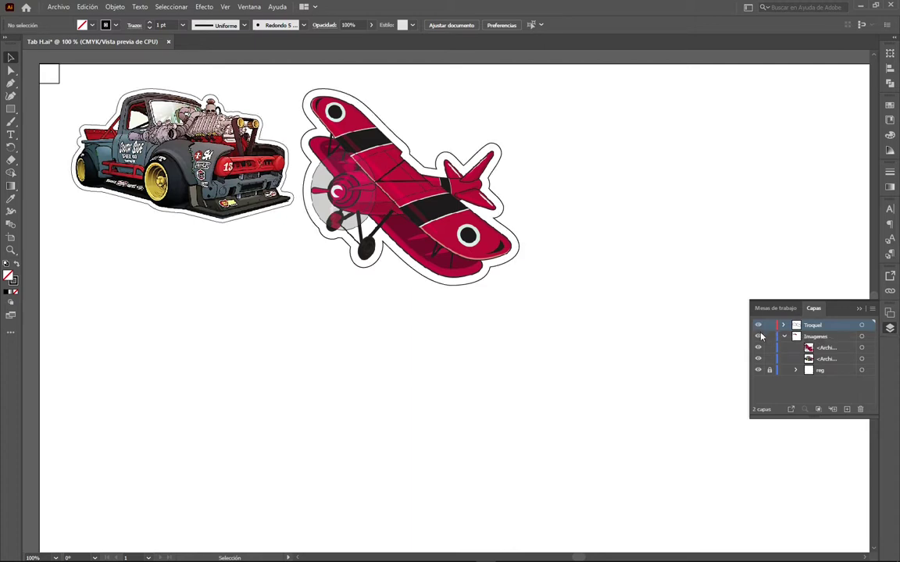
click(757, 337)
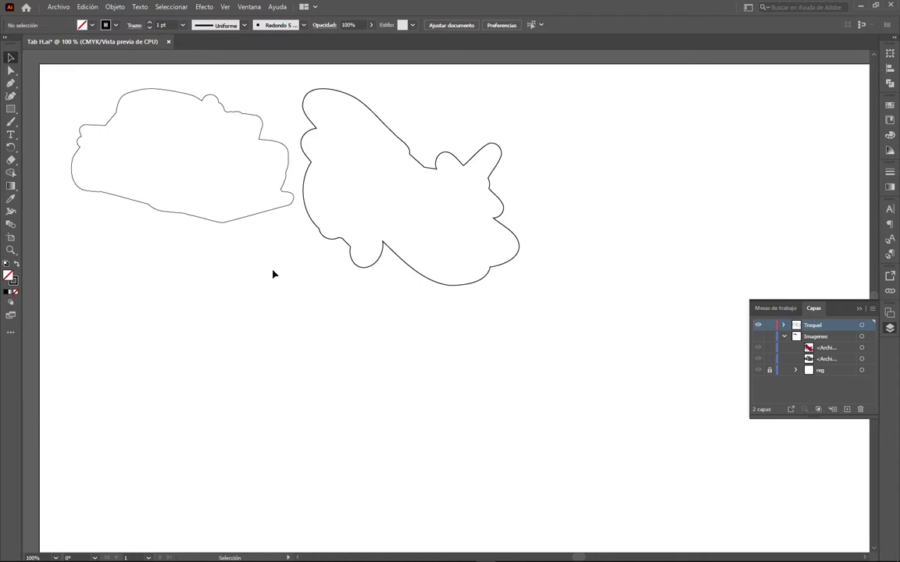
click(757, 338)
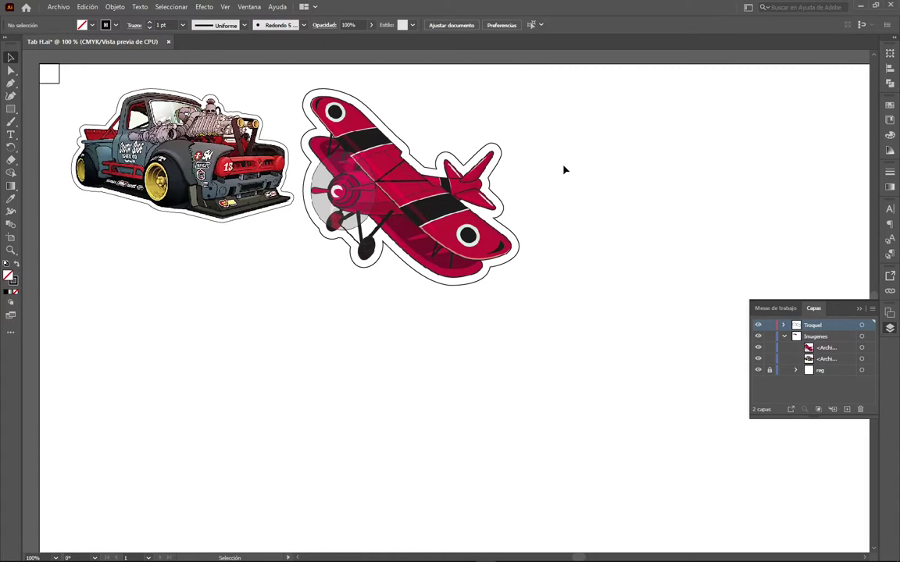